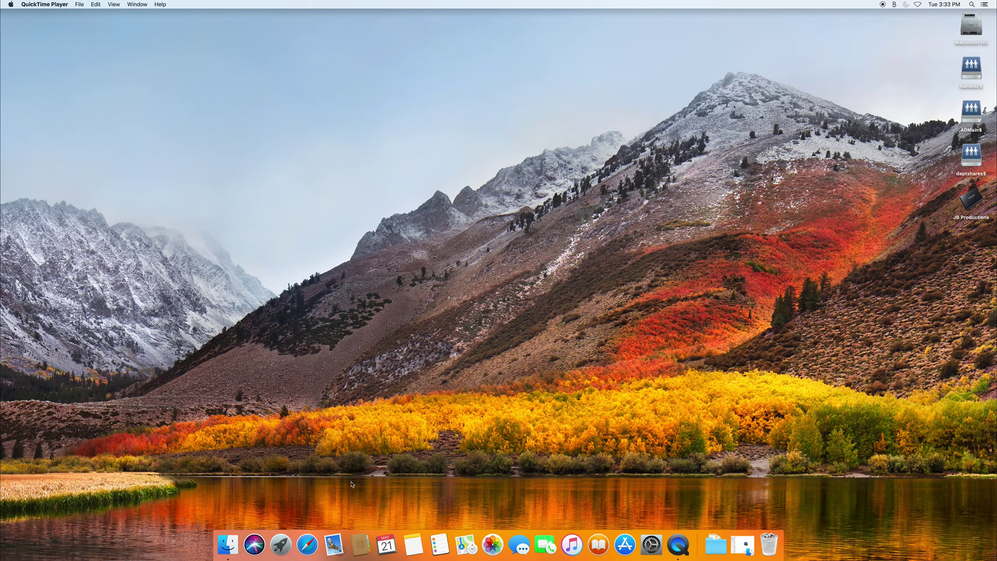
Step: Launch Safari from the Dock
click(307, 543)
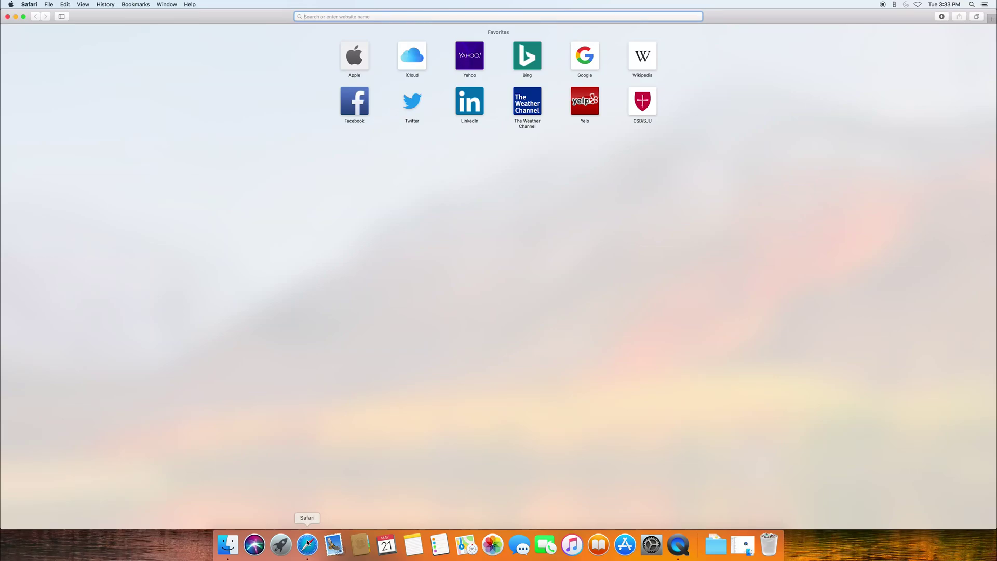
Step: Load view.csbsju.edu/portal/ in Safari
text(v)
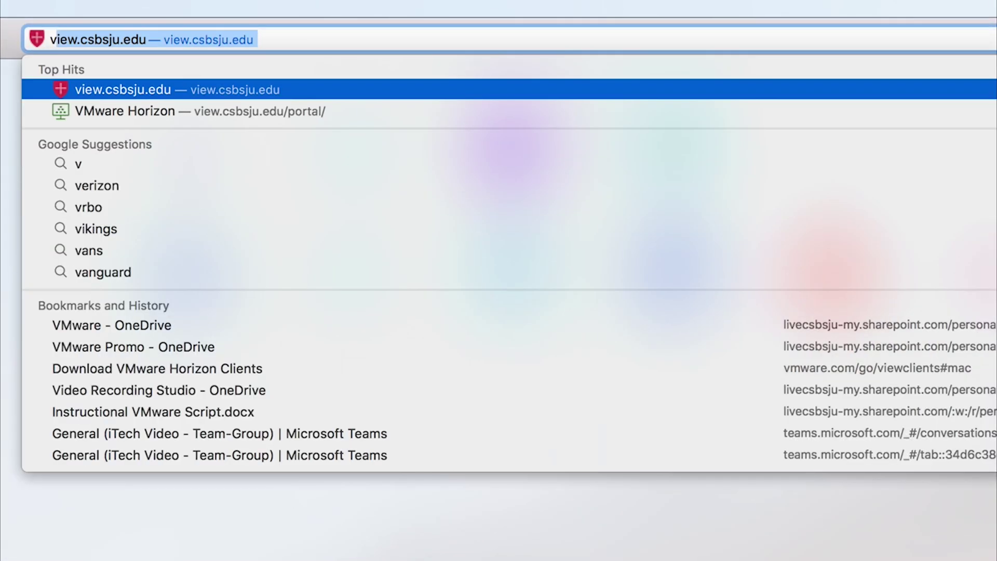
text(iew.csbsju.e)
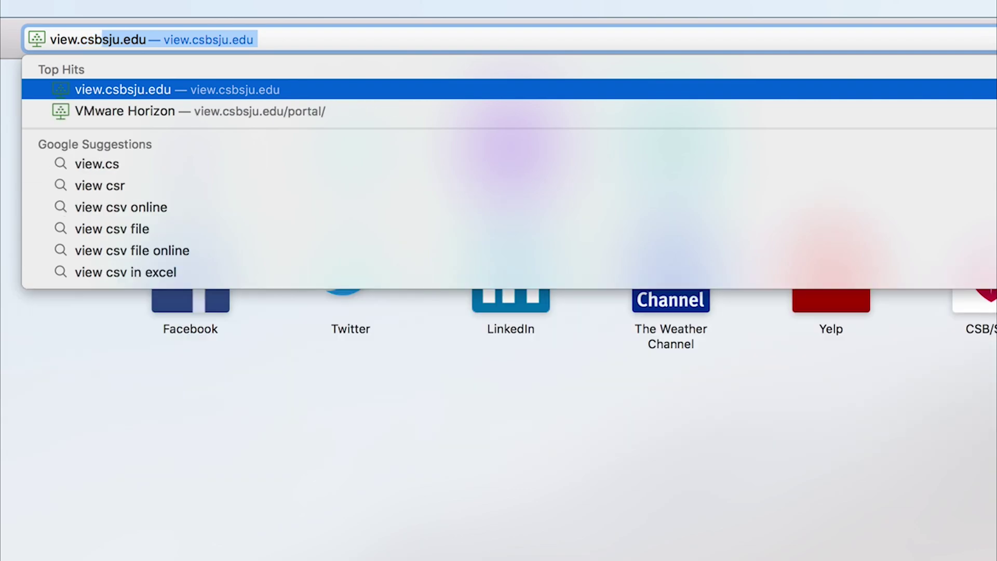
text(du/por)
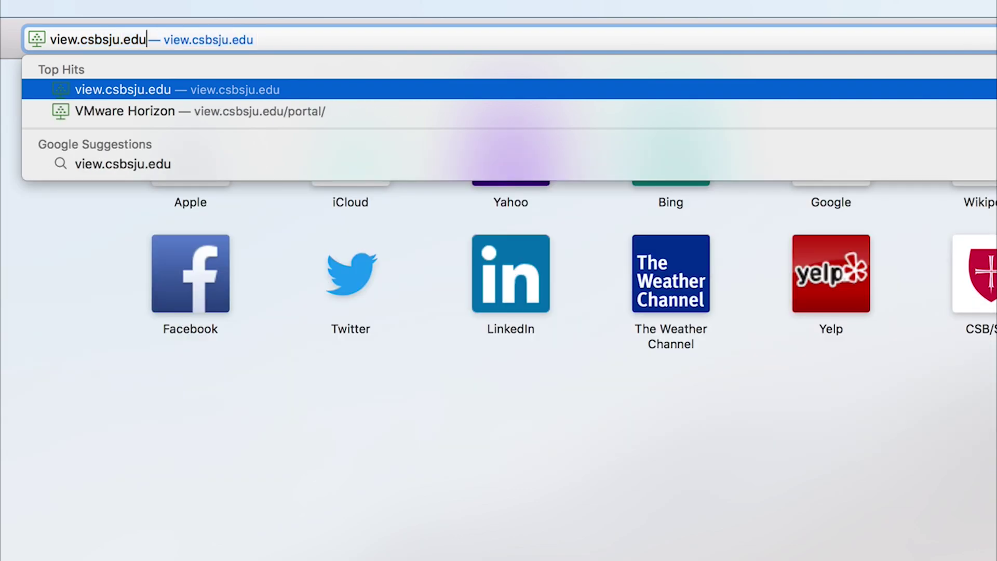
text(tal/)
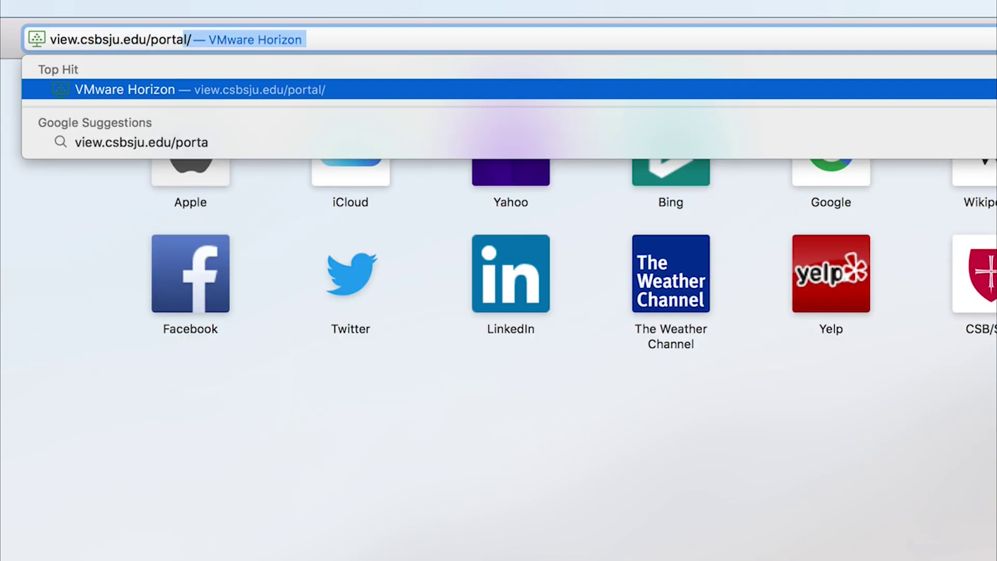
key(Return)
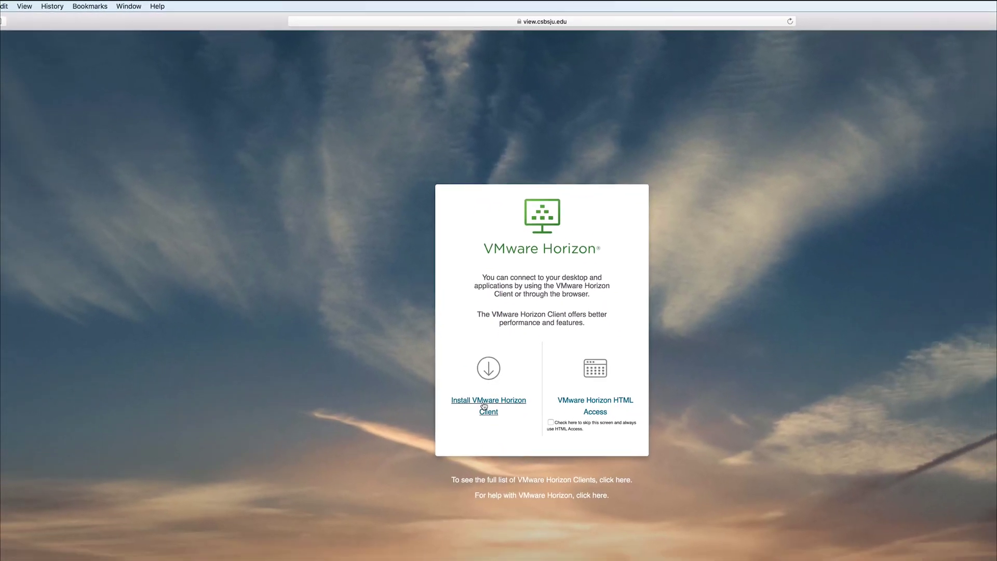
Step: Download the Horizon Client 5.0.0 macOS disk image from the VMware downloads page
click(483, 405)
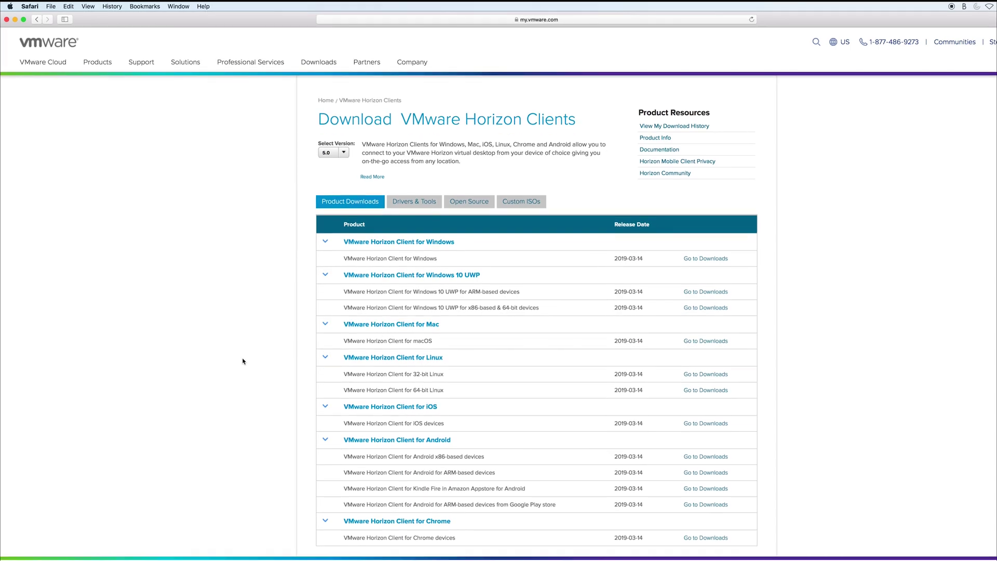
scroll(242, 361, down, 3)
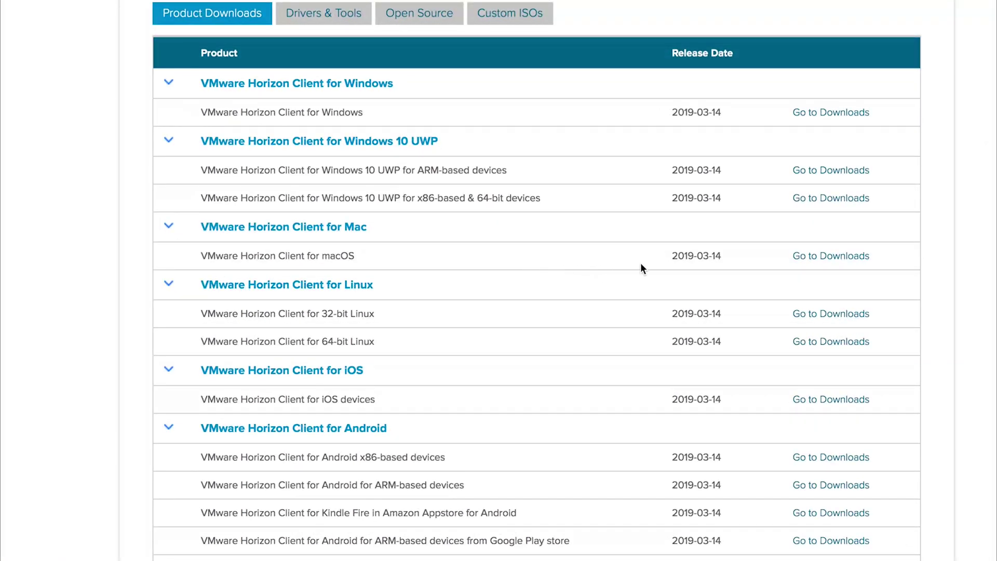
click(833, 257)
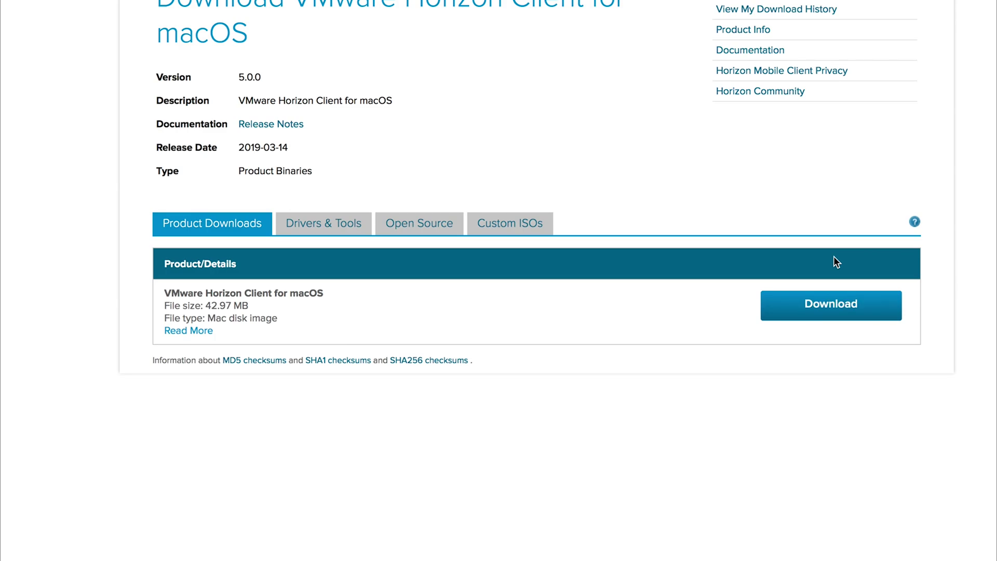
click(831, 306)
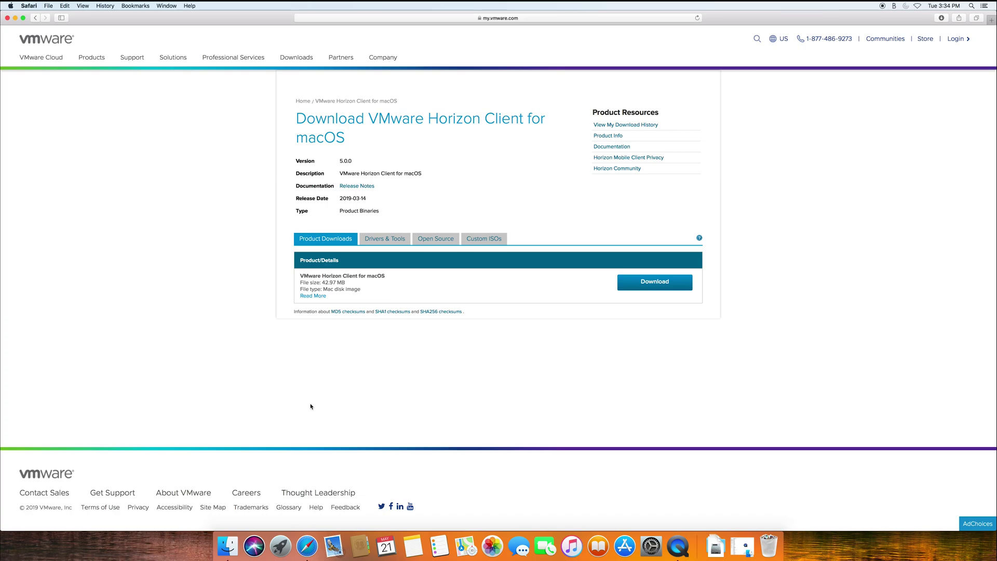
click(227, 546)
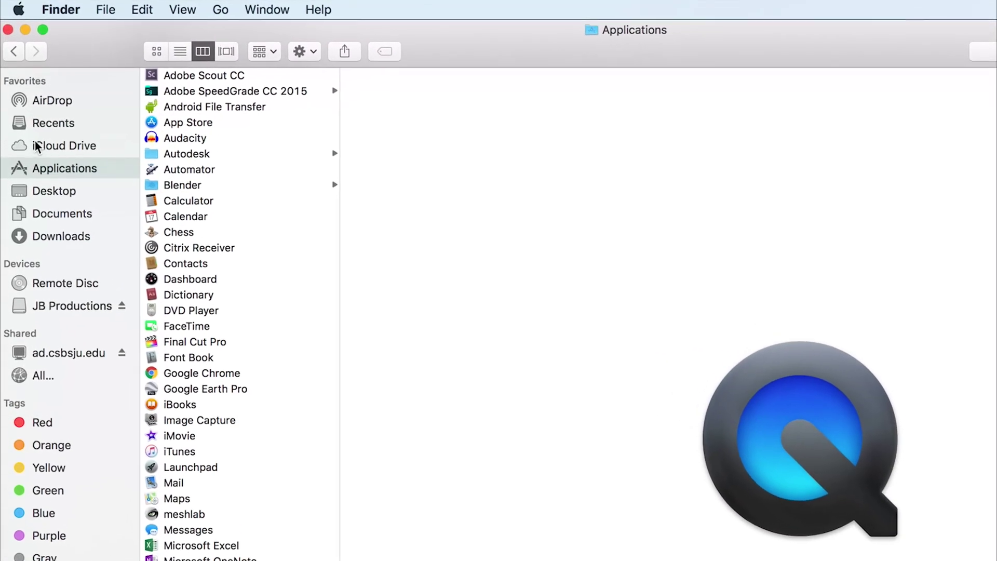
Step: Open the downloaded VMware-Horizon-Client dmg from Downloads and copy the client into Applications
click(74, 262)
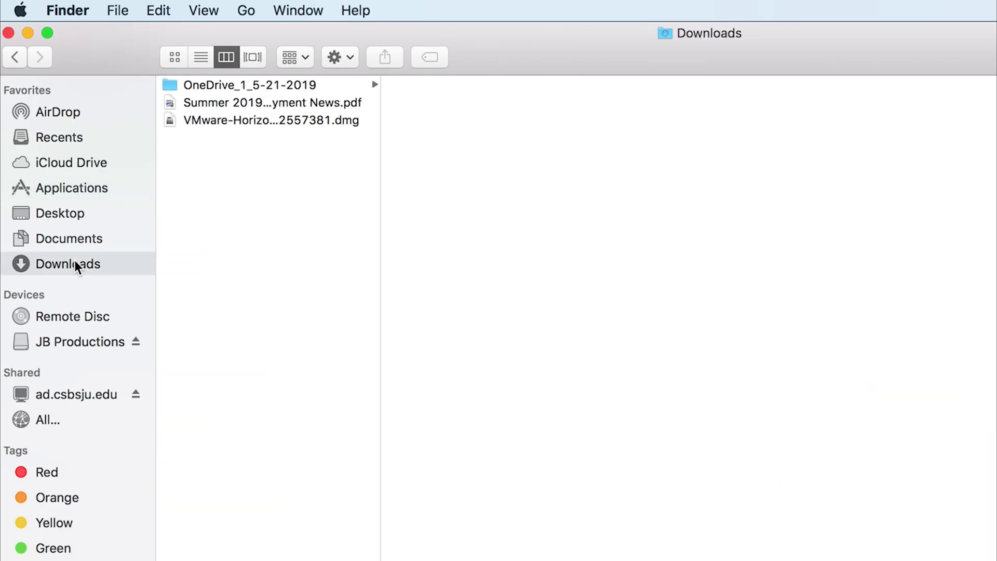
drag(382, 196, 534, 195)
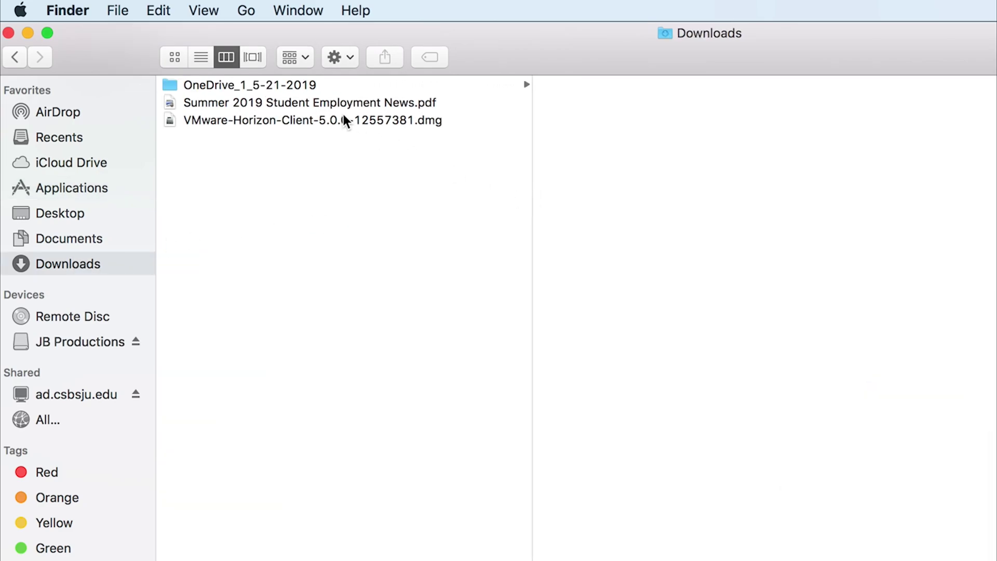
double_click(308, 121)
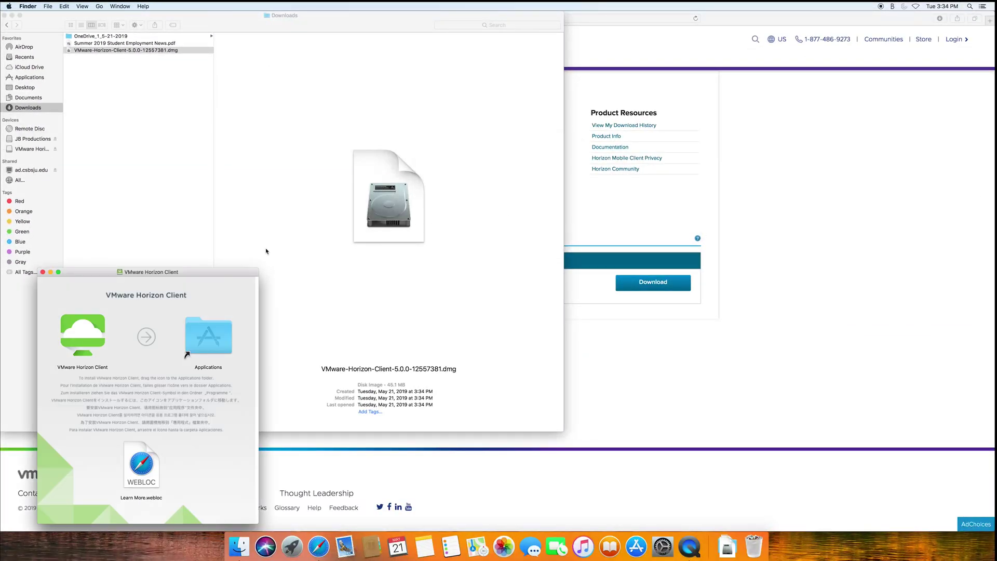
drag(82, 340, 211, 337)
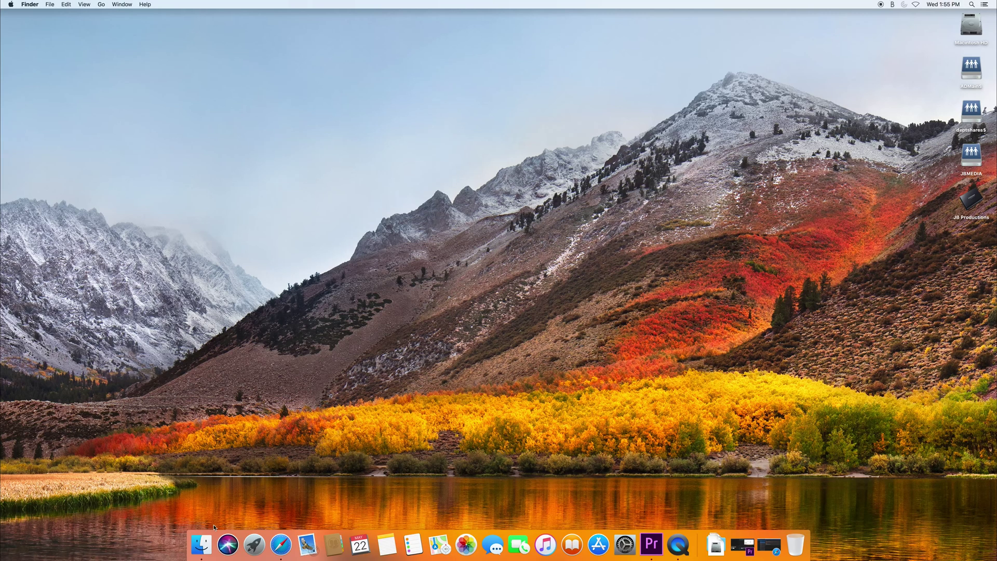
click(201, 543)
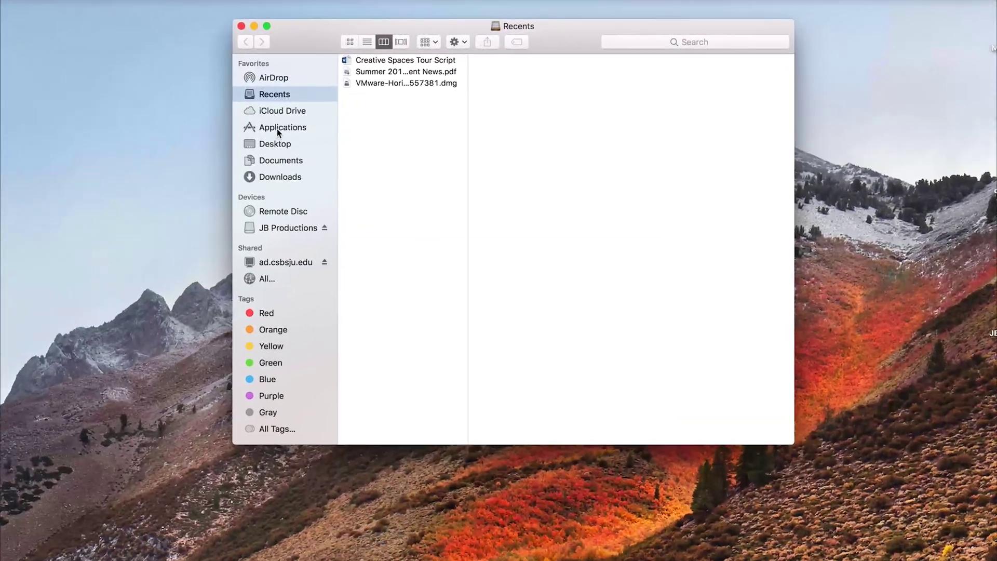
Step: Launch VMware Horizon Client from Applications and confirm opening the downloaded app
click(278, 132)
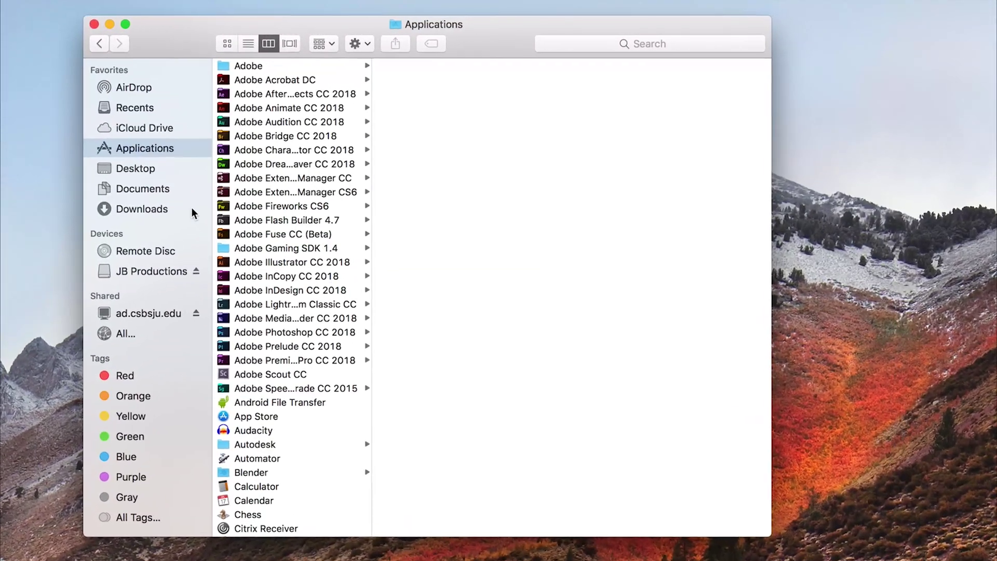
drag(362, 298, 429, 297)
scroll(326, 314, down, 15)
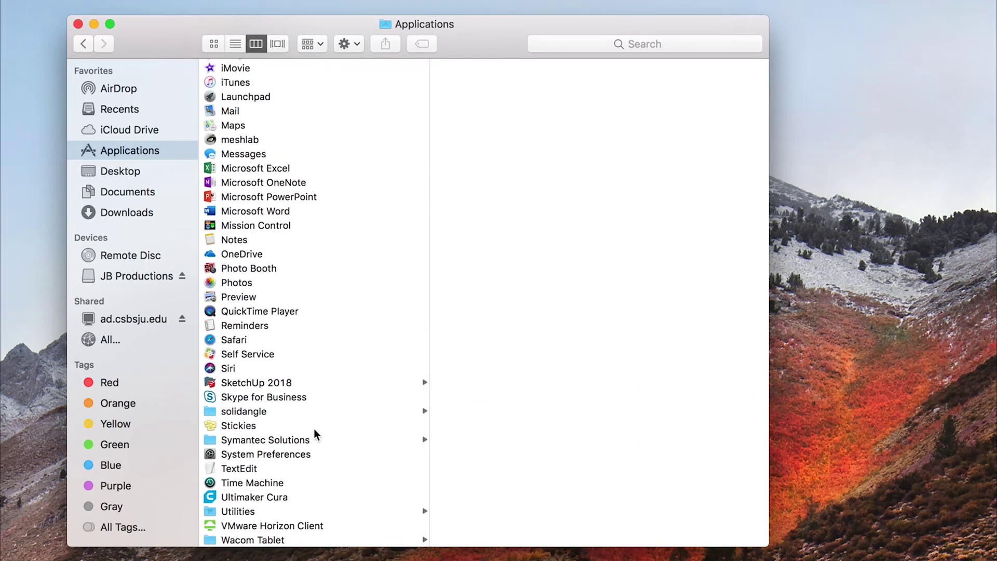
click(276, 525)
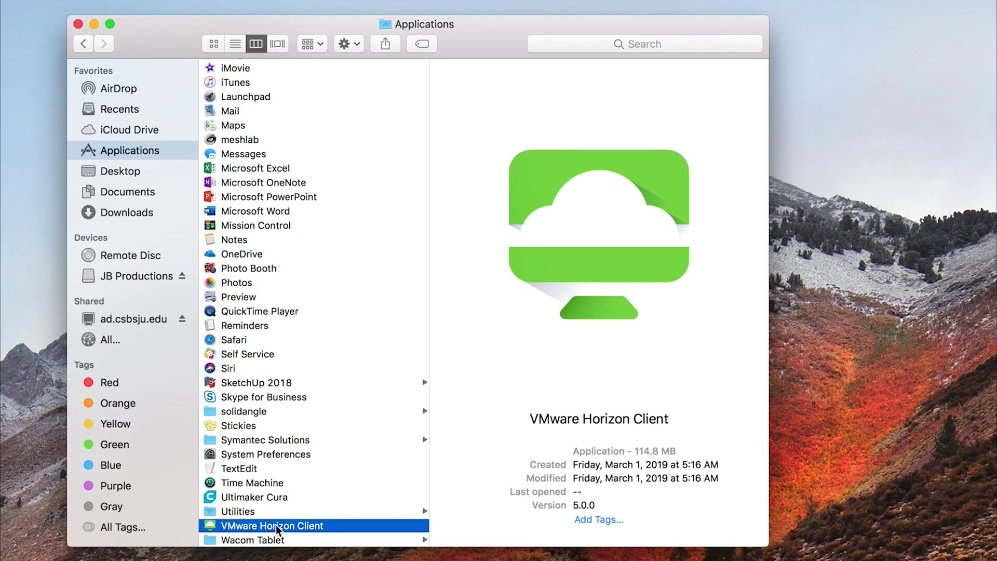
double_click(276, 525)
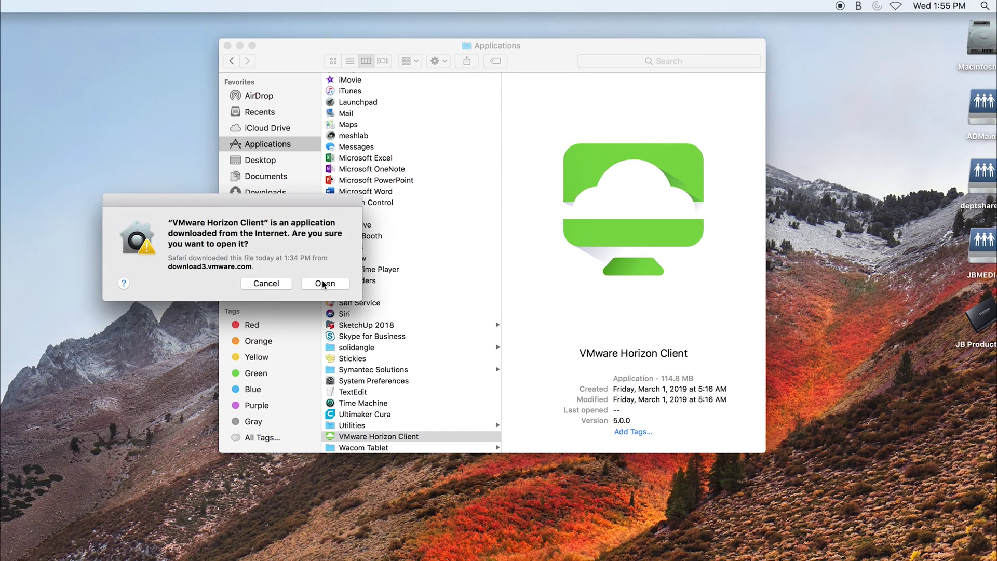
click(322, 284)
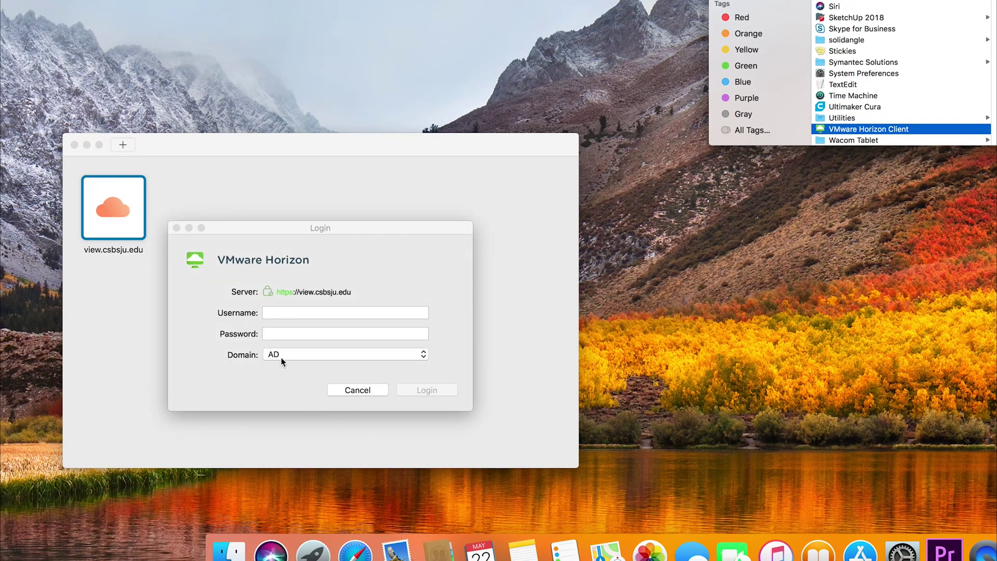
Step: Sign in to the view.csbsju.edu server with the account username and password
click(300, 313)
text(username)
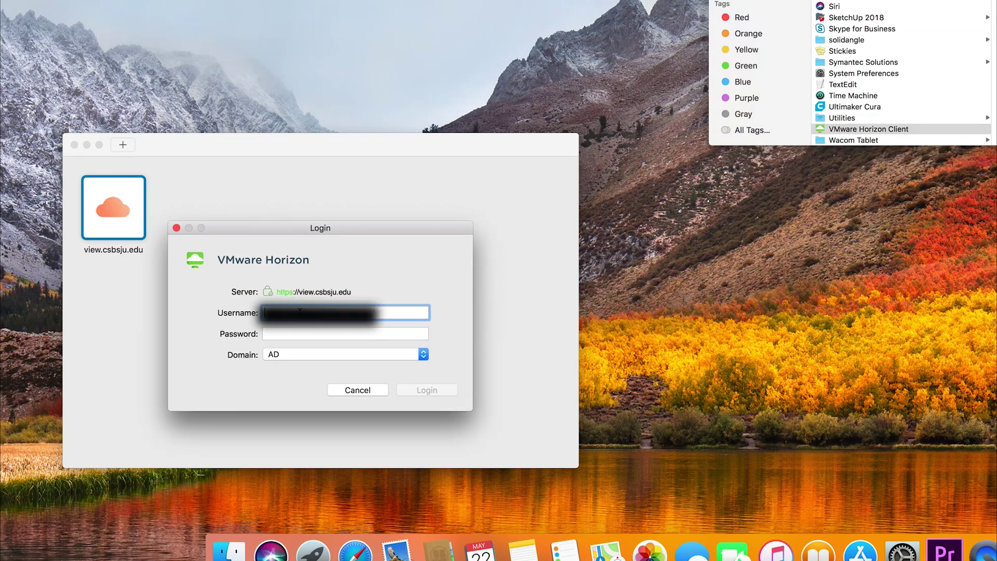
text(username)
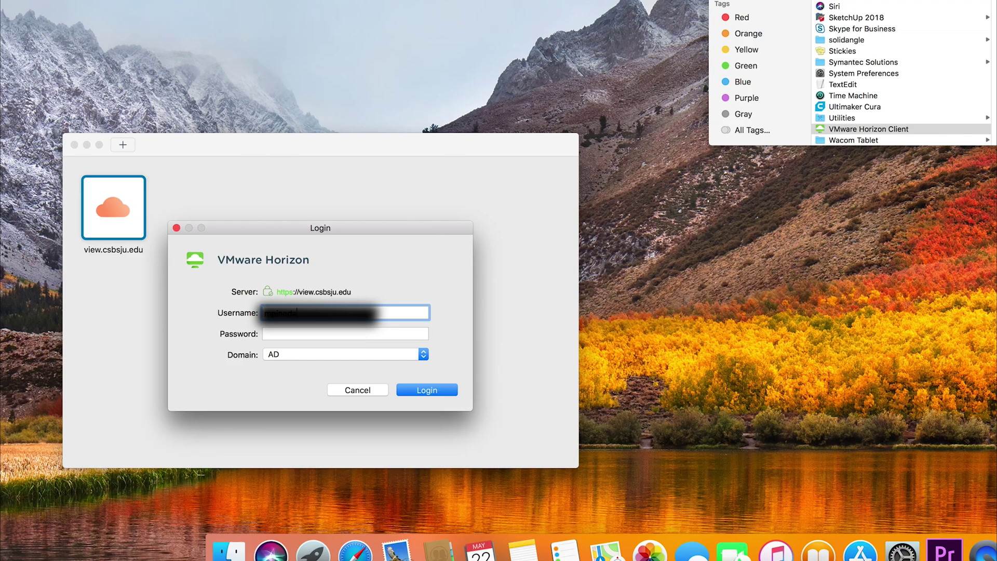
key(Tab)
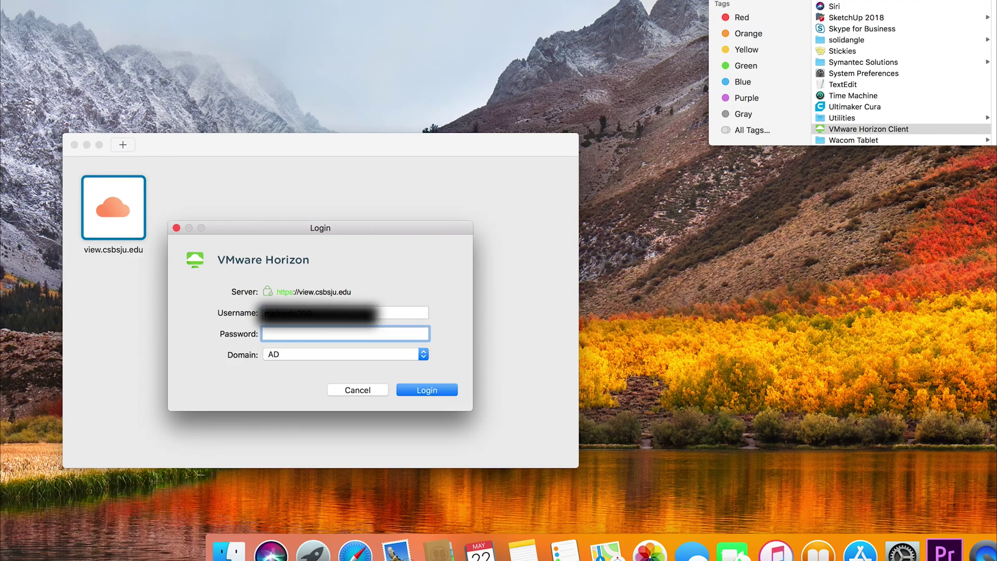
text(•••••••••••••)
click(435, 392)
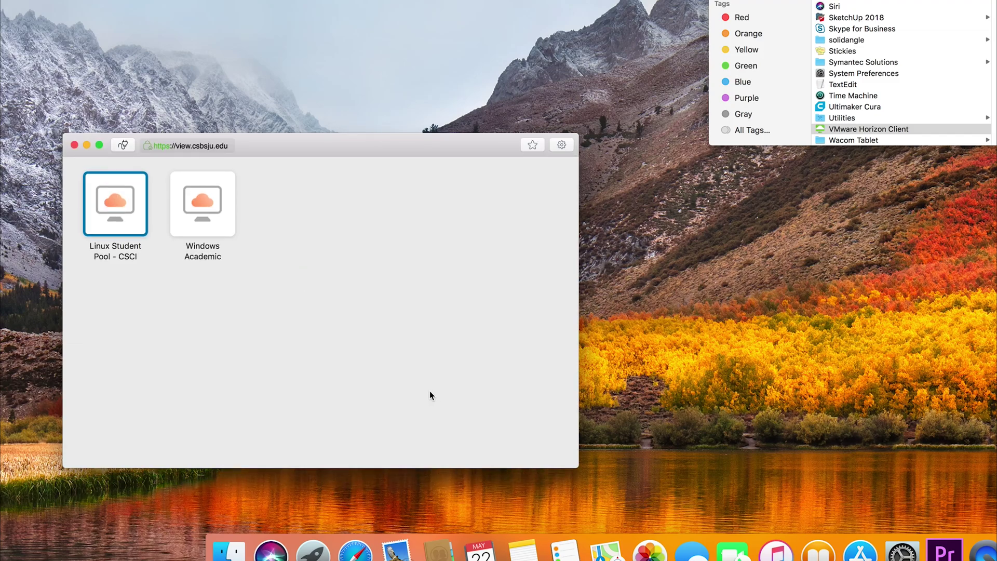
Step: Connect to the Windows Academic desktop
double_click(209, 207)
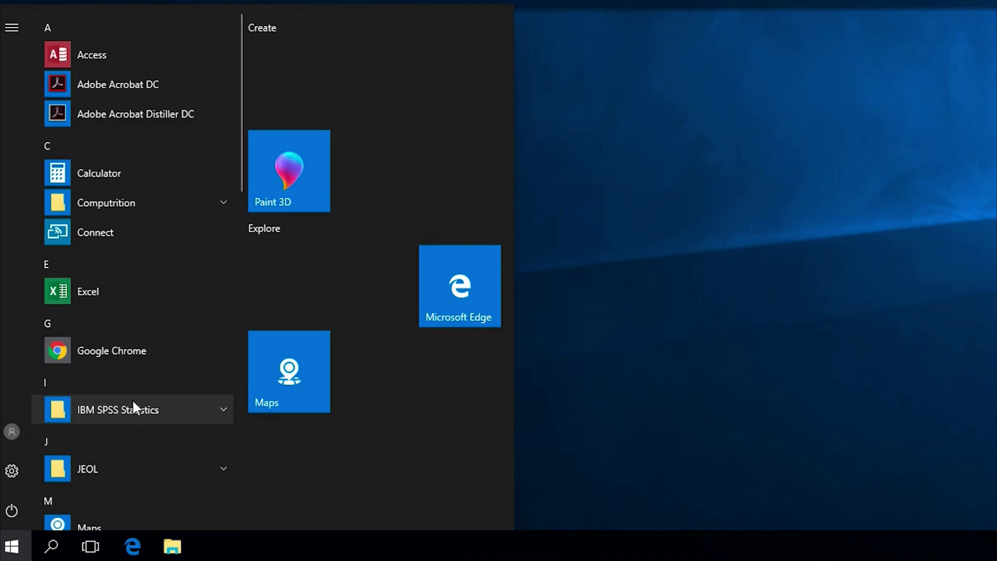
Step: Scroll the remote Start menu's app list down to Word
scroll(133, 403, down, 4)
scroll(134, 404, down, 9)
scroll(132, 399, down, 4)
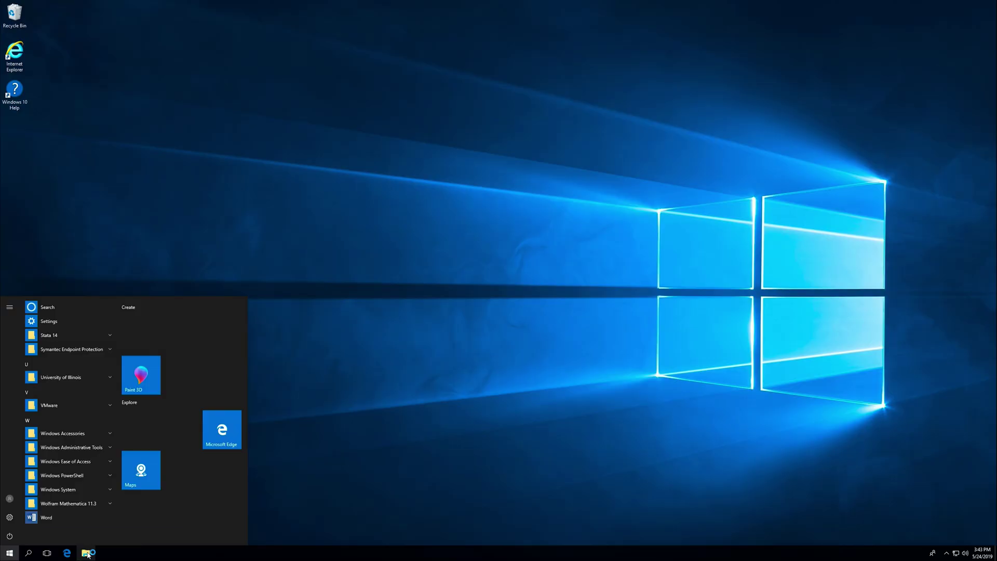
Step: Close the remote Start menu to reveal the Windows 10 desktop
click(88, 554)
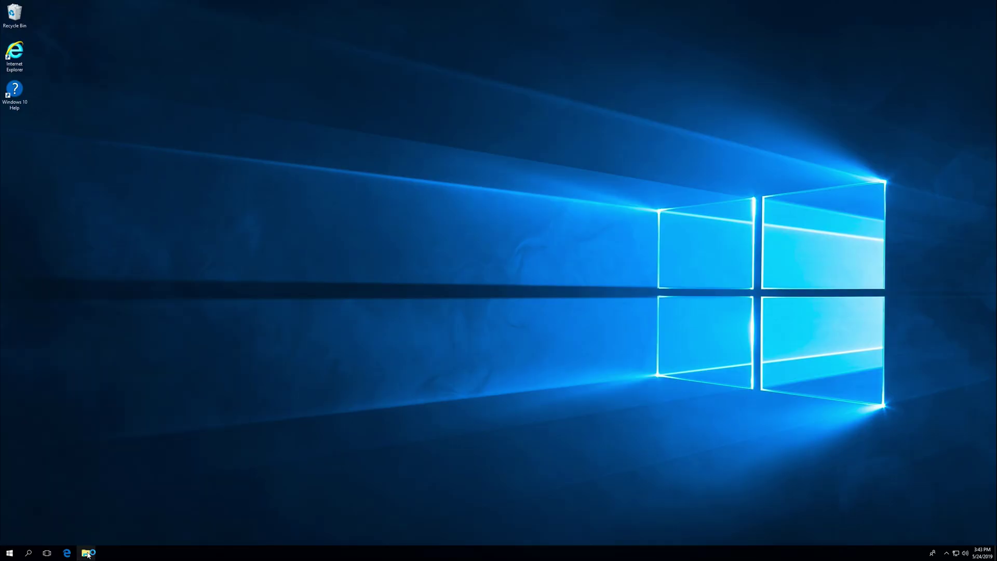